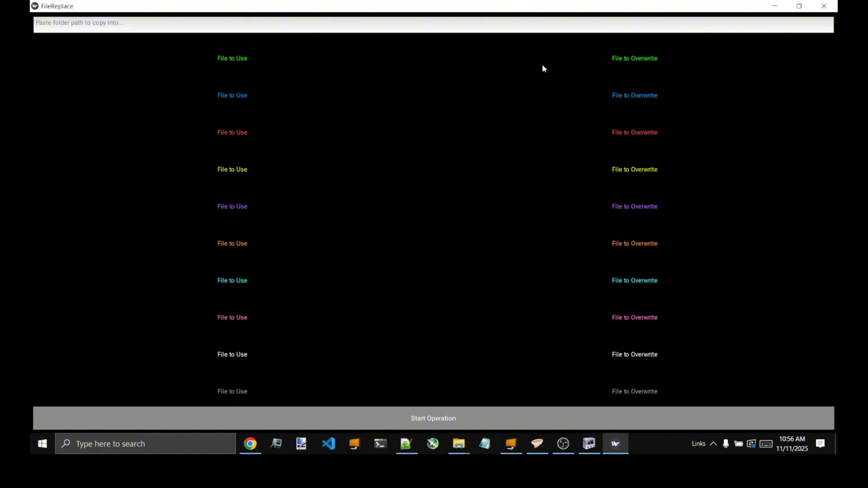
- Open head_ha1_be2.nif from the naked folder and examine the bearded draugr head from different angles
left_click(459, 446)
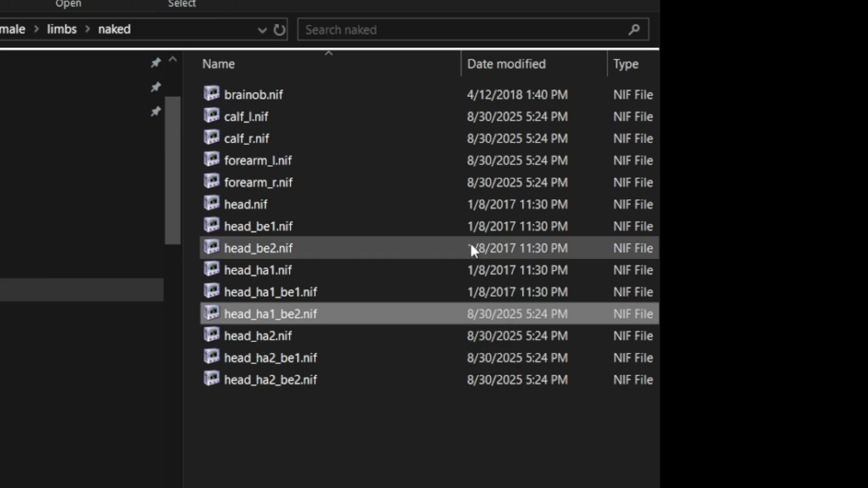
double_click(345, 317)
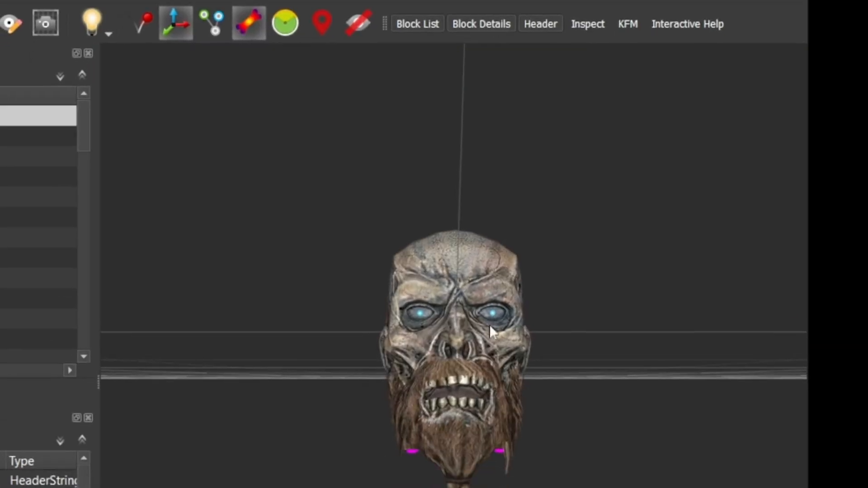
left_click_drag(490, 325, 487, 393)
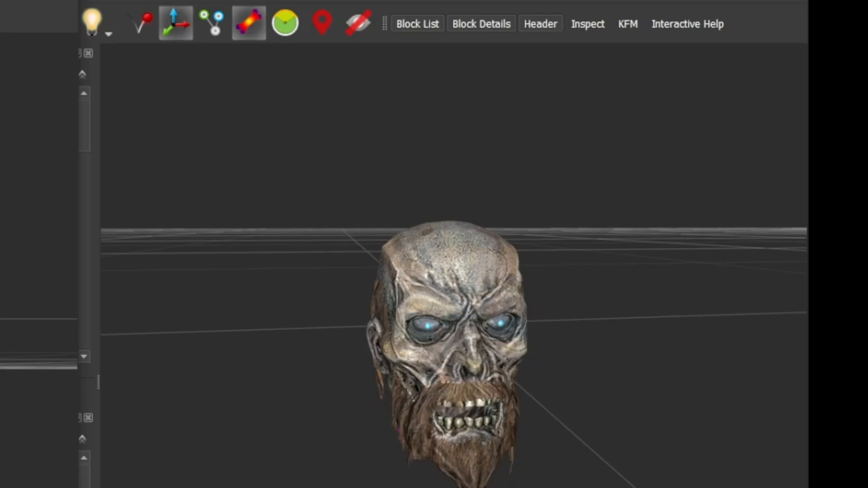
- Move the draugr head viewer aside, examine the bloody skull model, and close its viewer
left_click_drag(412, 0, 527, 487)
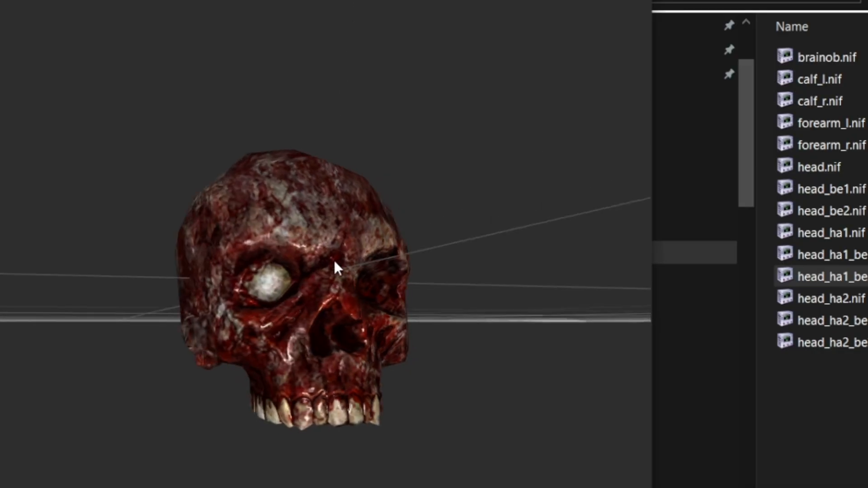
left_click_drag(335, 268, 294, 292)
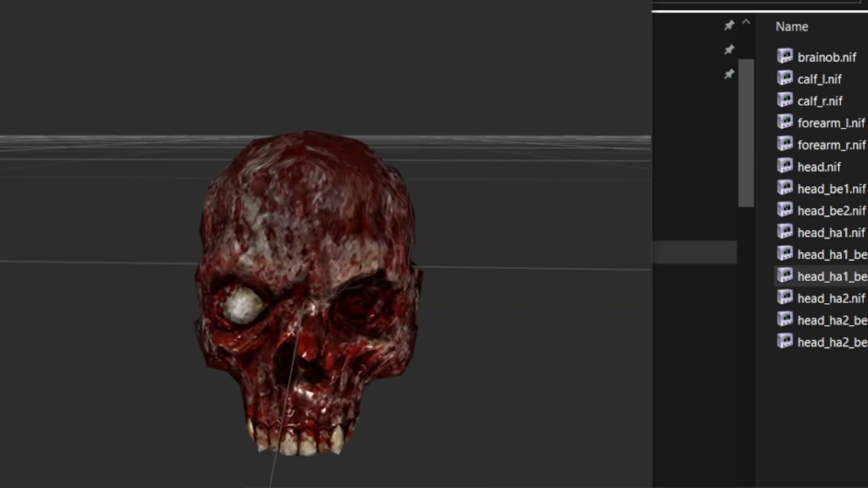
key("alt+F4")
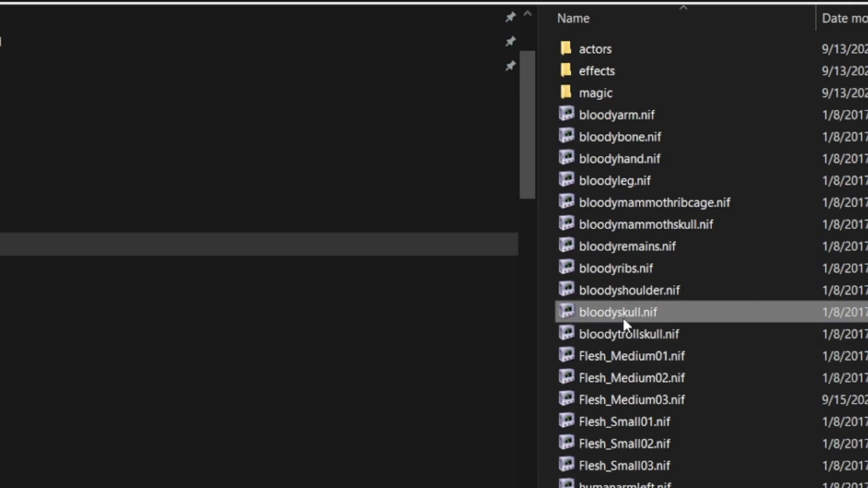
- Compare bloodyskull.nif in the FoD folder with head_ha1_be2.nif in the naked folder, and return to FileReplace
left_click_drag(9, 2, 705, 2)
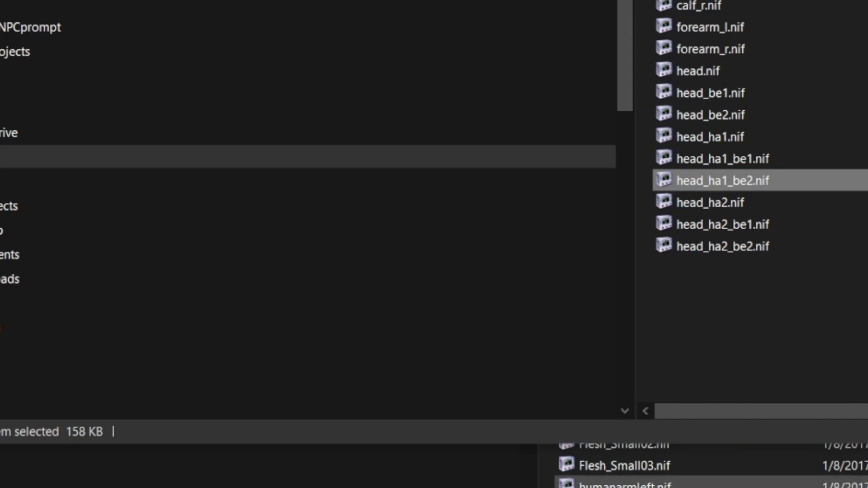
left_click(692, 487)
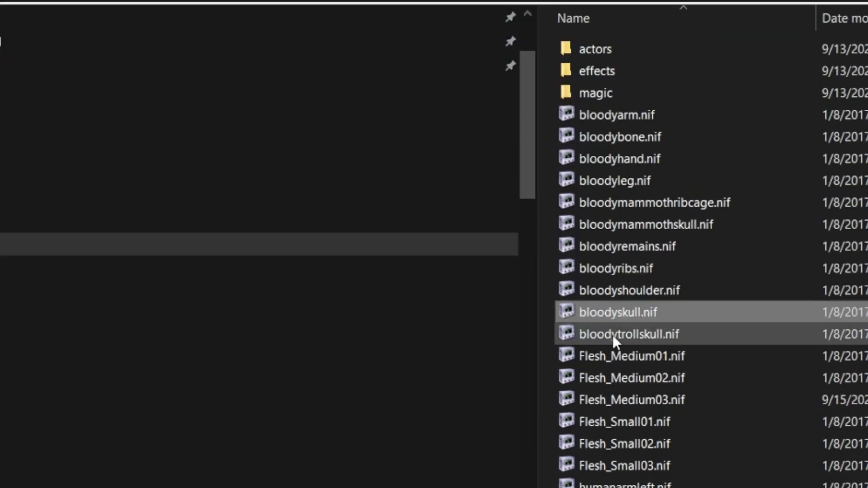
left_click(651, 487)
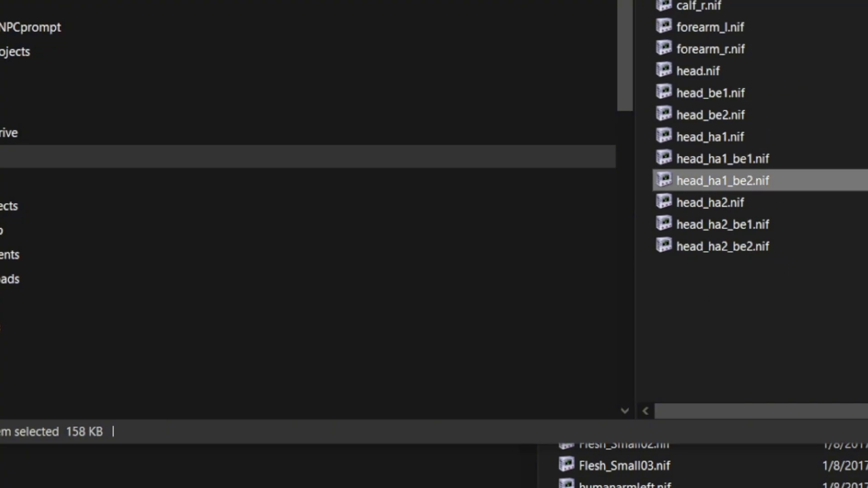
left_click(615, 444)
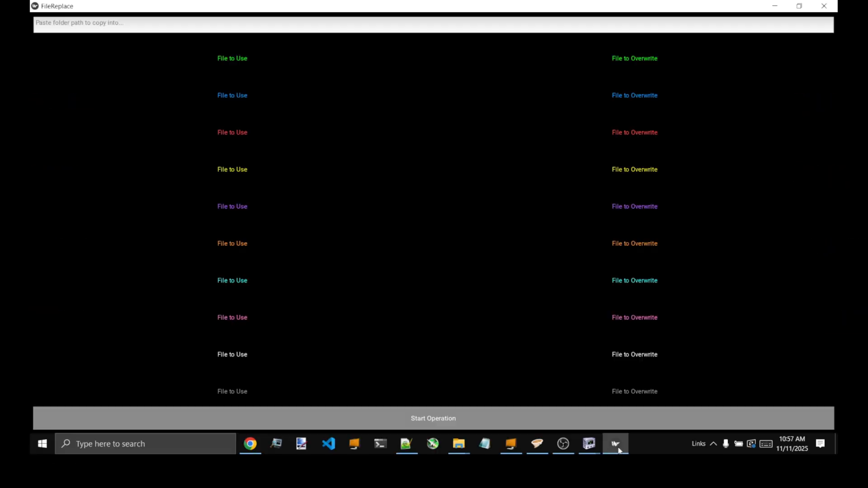
- Place the FoD folder window over FileReplace and assign bloodyskull.nif as the file to use in the green and blue rows
mouse_move(459, 444)
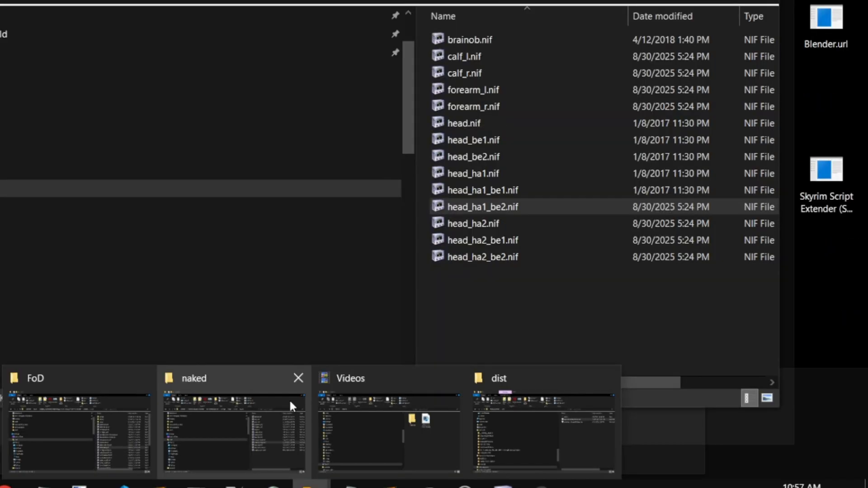
left_click(113, 425)
left_click_drag(561, 98, 551, 280)
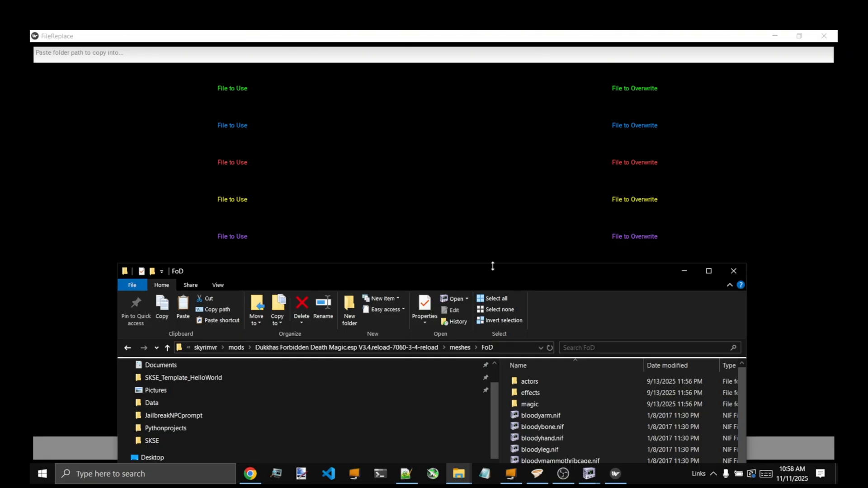
left_click_drag(493, 268, 511, 166)
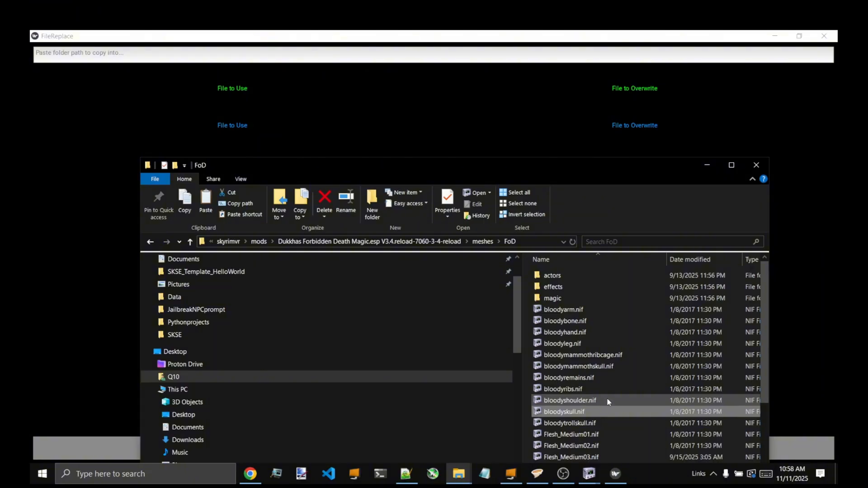
left_click_drag(583, 412, 240, 86)
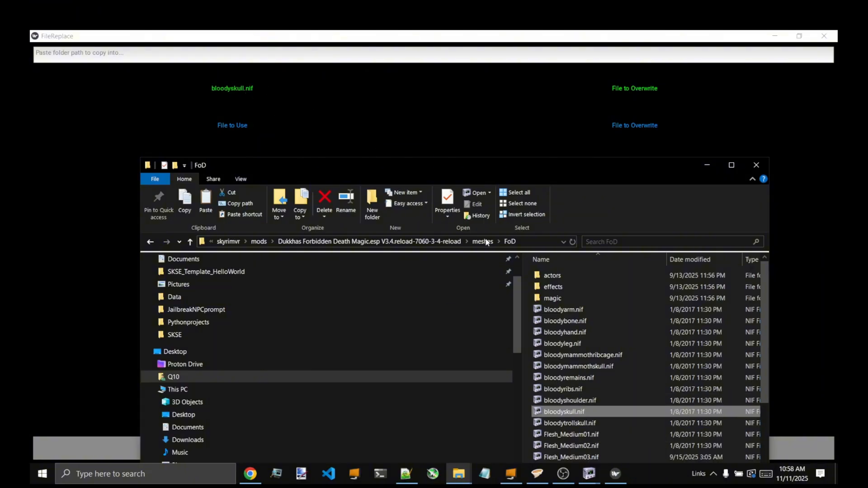
left_click_drag(576, 412, 231, 145)
left_click_drag(565, 411, 239, 120)
- Move the FoD window clear and assign bloodyskull.nif as the file to use in the red, purple, orange, cyan and pink rows
left_click_drag(335, 164, 534, 42)
left_click_drag(765, 291, 231, 163)
left_click_drag(796, 293, 233, 237)
left_click_drag(764, 290, 240, 276)
left_click_drag(802, 290, 233, 312)
left_click_drag(817, 291, 232, 348)
- Bring up the naked folder window and rearrange both folder windows to uncover FileReplace's overwrite column
mouse_move(459, 473)
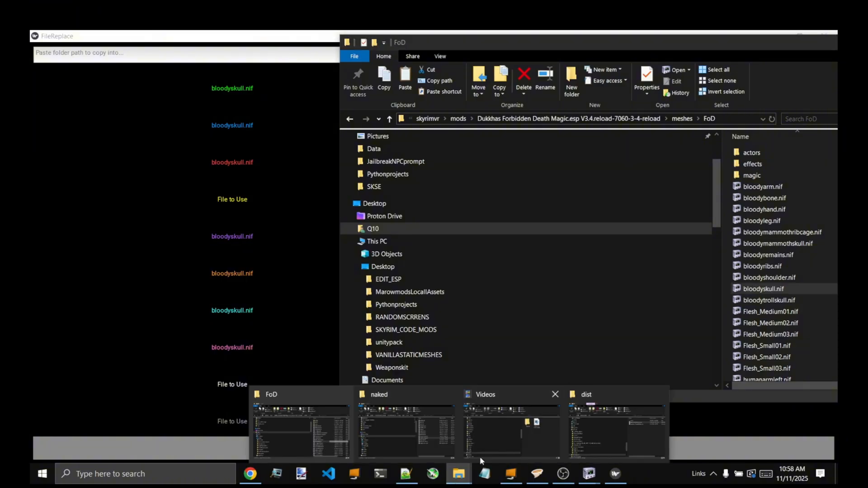
mouse_move(408, 428)
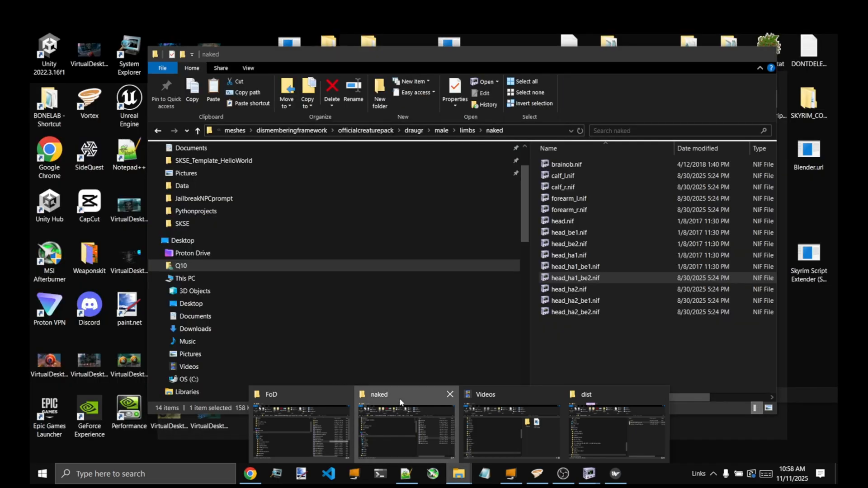
left_click(400, 403)
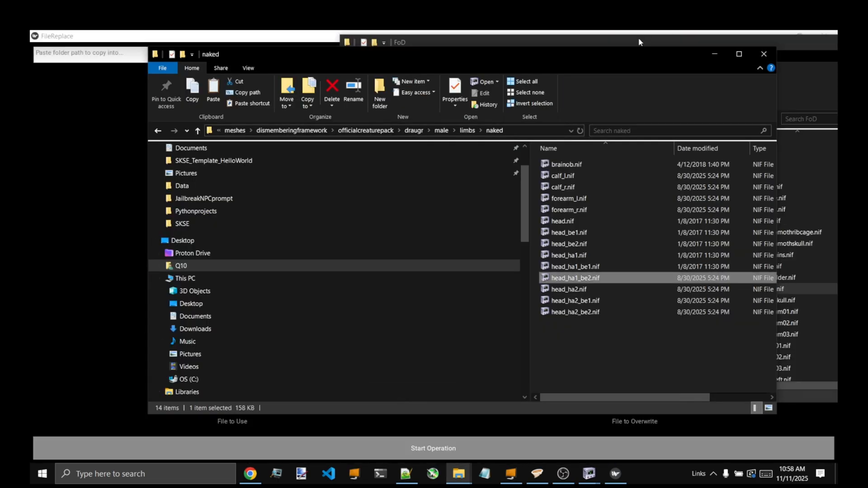
left_click_drag(639, 42, 640, 288)
left_click_drag(618, 55, 447, 53)
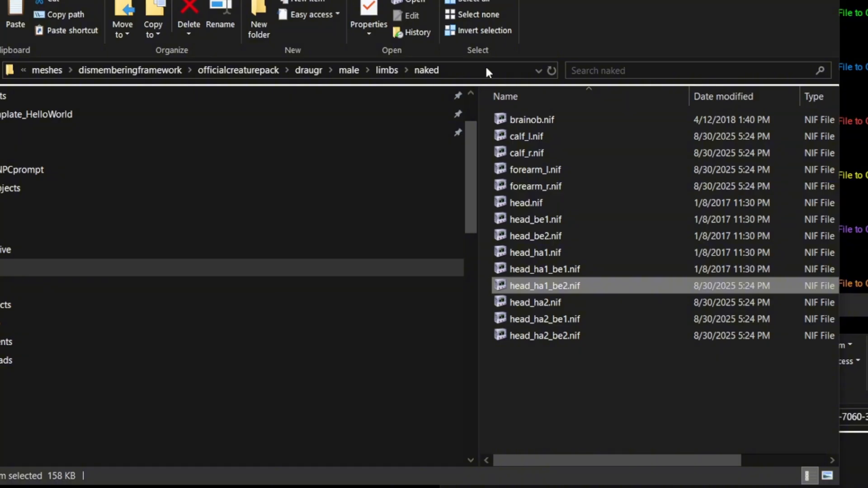
- Copy the naked folder's full path and paste it into FileReplace as the folder to copy into
left_click(362, 128)
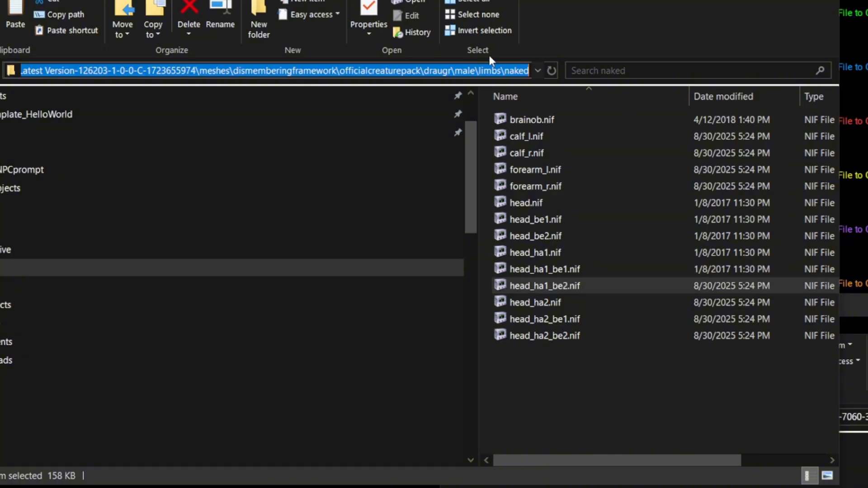
key("ctrl+c")
key("alt+Tab")
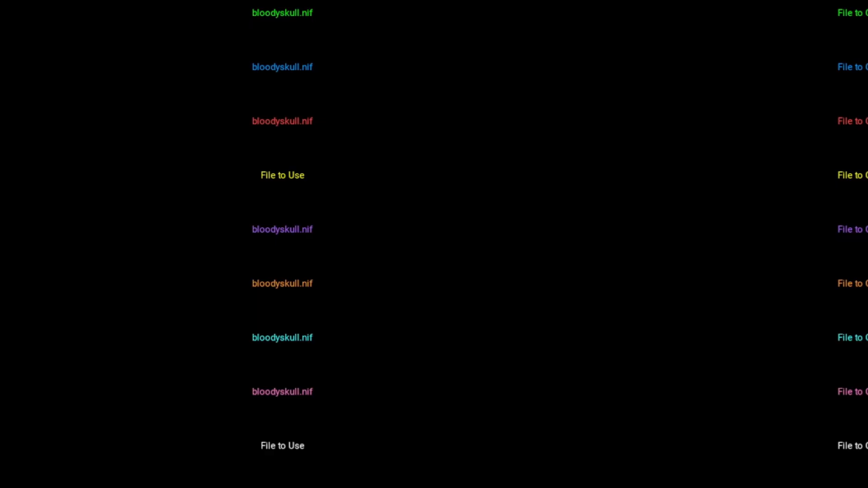
left_click(702, 60)
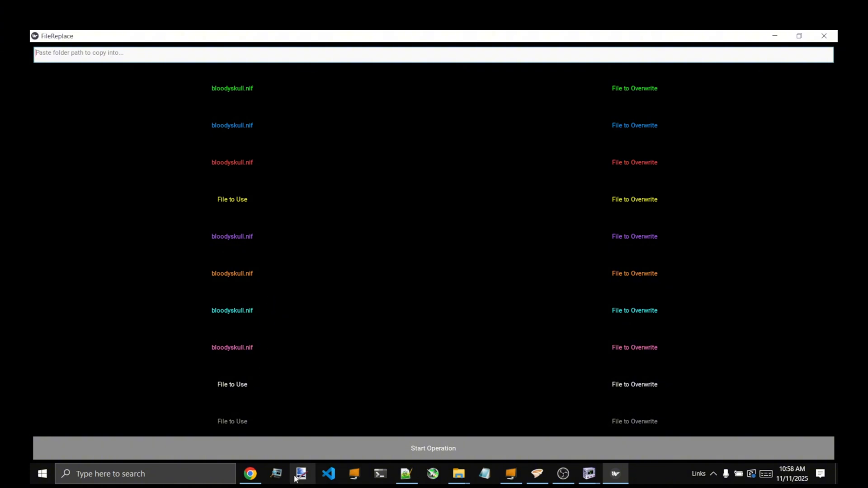
key("ctrl+v")
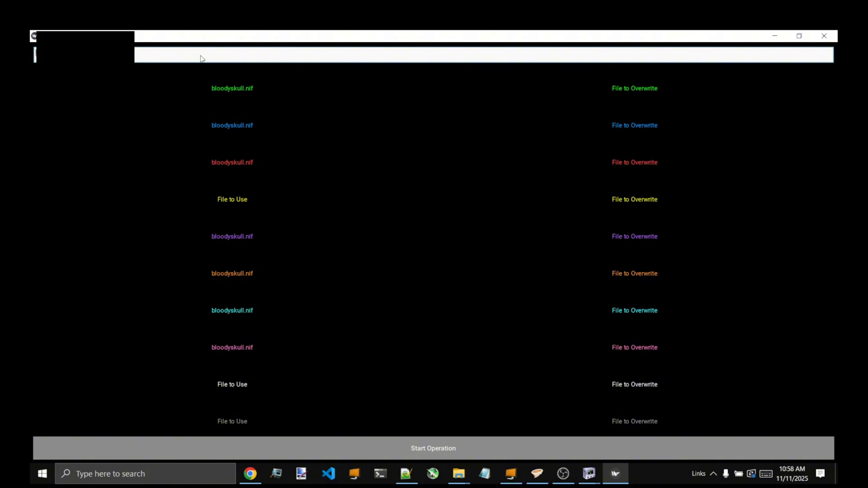
key("ctrl+v")
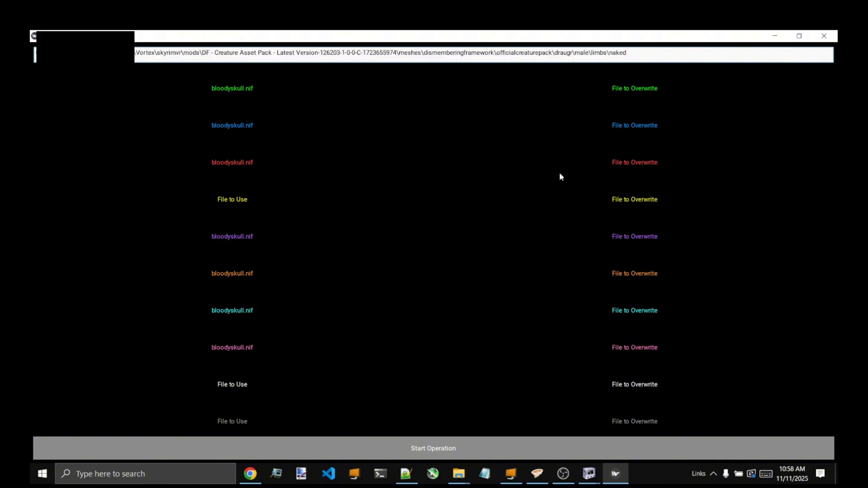
- Bring the naked folder window back beside the overwrite column and assign head.nif as the green row's file to overwrite
mouse_move(458, 474)
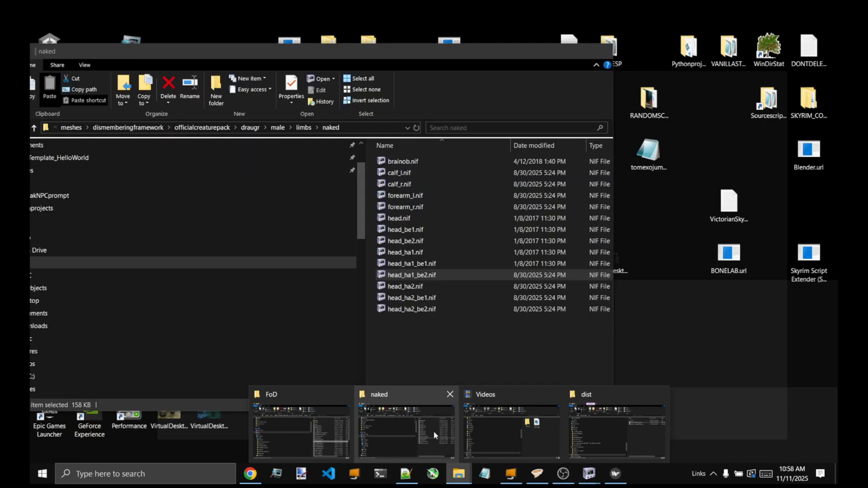
left_click(435, 436)
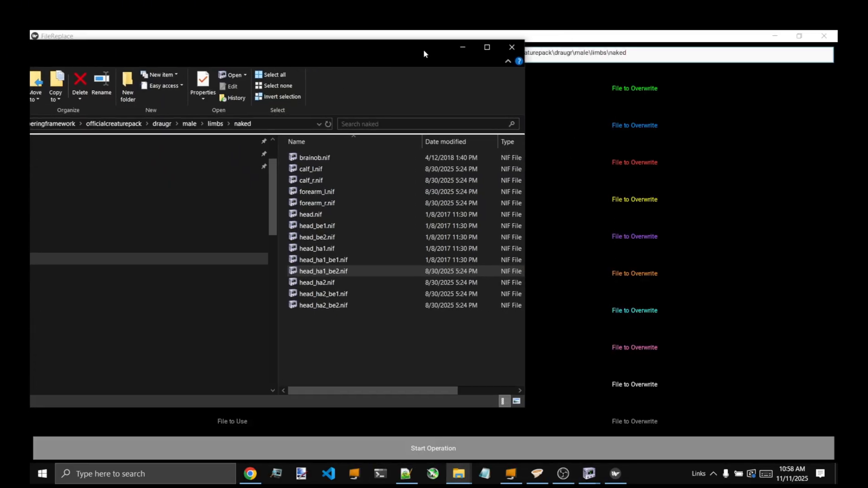
left_click_drag(424, 50, 413, 50)
left_click_drag(314, 214, 494, 148)
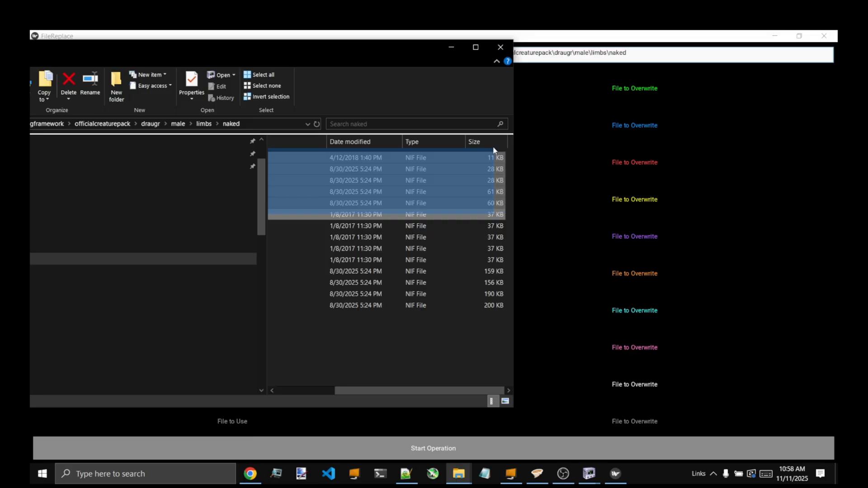
left_click_drag(412, 386, 353, 386)
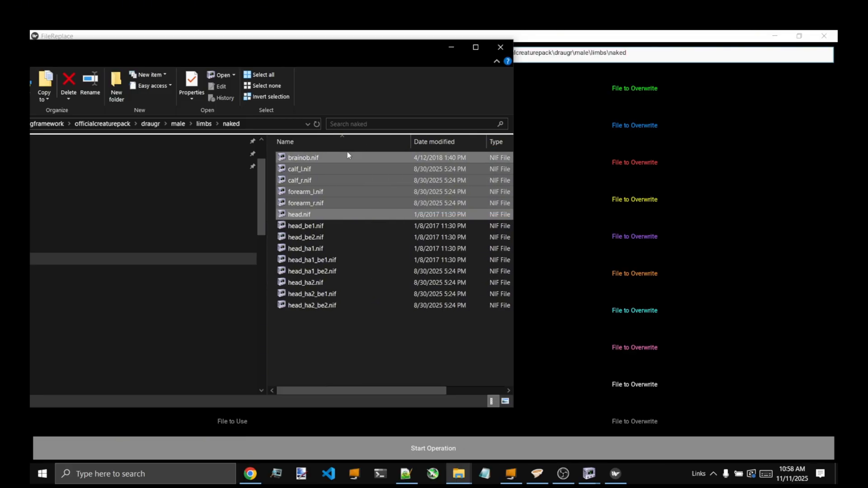
left_click(330, 215)
left_click_drag(329, 215, 647, 88)
- Assign head_be1.nif and head_be2.nif as the files to overwrite in the blue and red rows
left_click(357, 228)
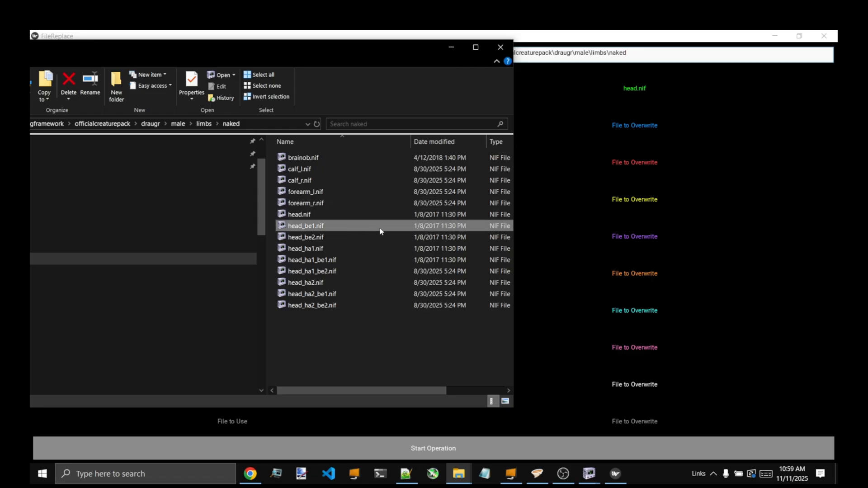
left_click_drag(380, 232, 644, 131)
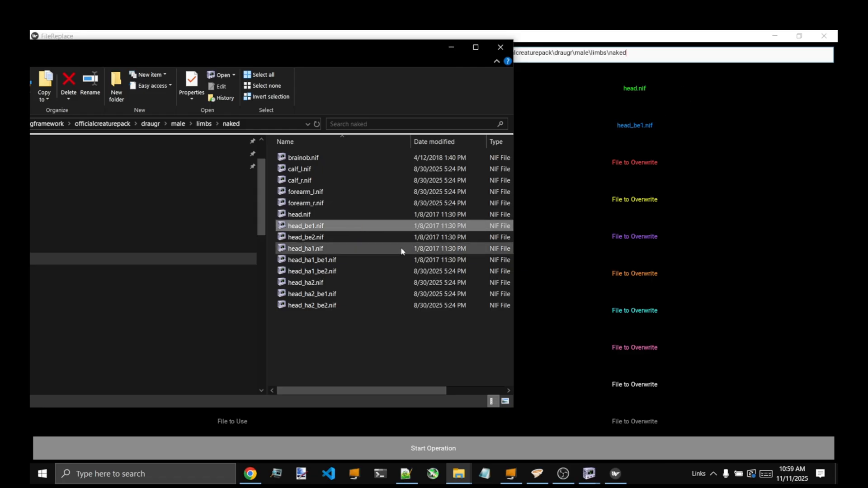
left_click(363, 239)
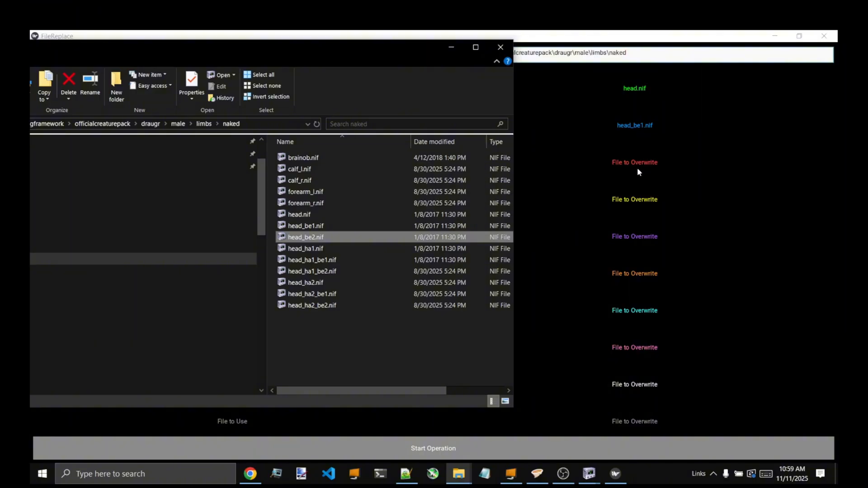
left_click_drag(309, 237, 632, 166)
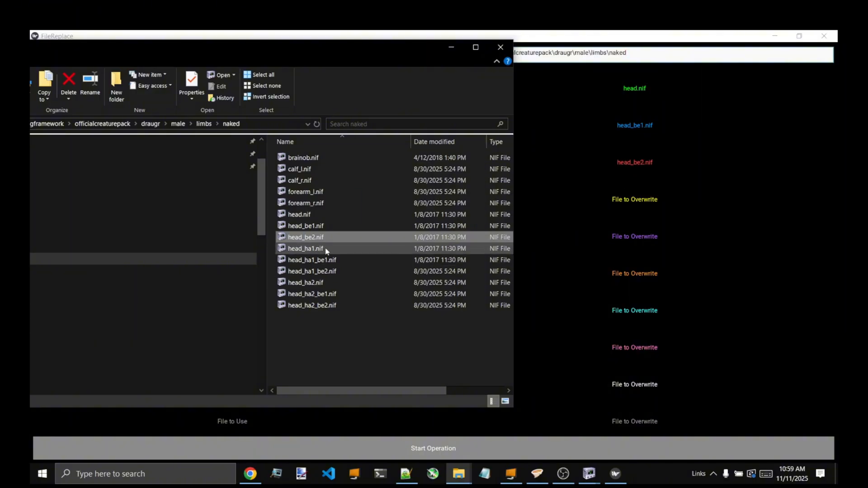
- Assign head_ha1.nif, head_ha1_be1.nif and head_ha1_be2.nif as the files to overwrite in the yellow, purple and orange rows
left_click_drag(315, 249, 642, 202)
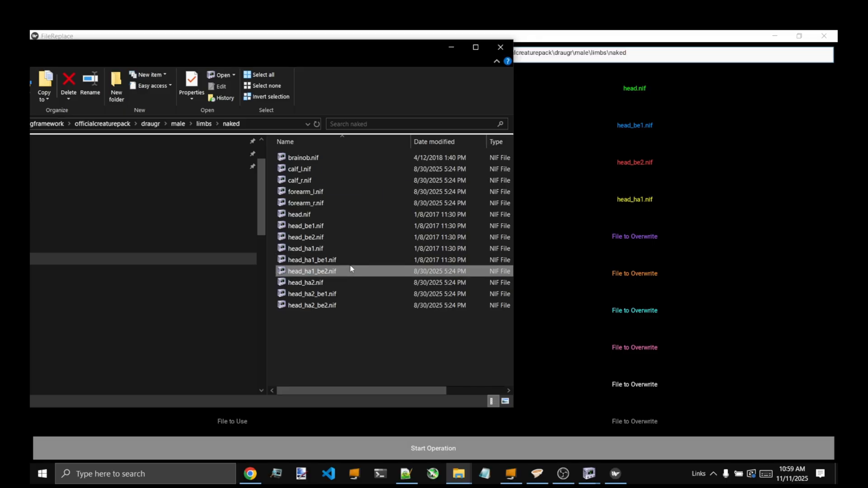
left_click_drag(349, 259, 633, 239)
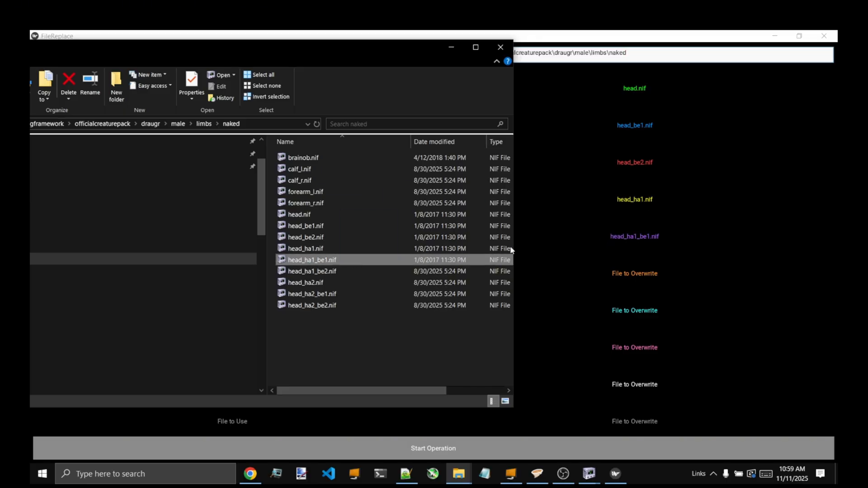
left_click(373, 273)
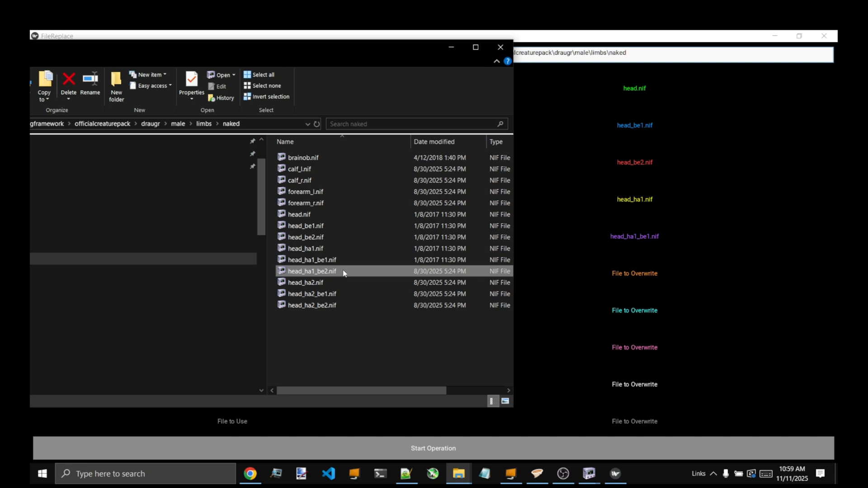
left_click_drag(344, 272, 630, 274)
- Assign head_ha2.nif, head_ha2_be1.nif and head_ha2_be2.nif as the files to overwrite in the cyan, pink and white rows
left_click_drag(370, 280, 625, 314)
left_click_drag(302, 297, 630, 350)
left_click(334, 302)
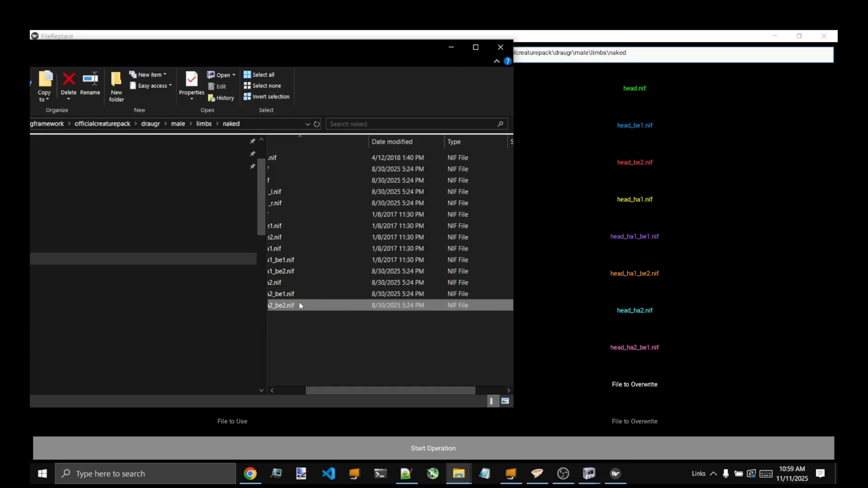
left_click_drag(301, 306, 624, 382)
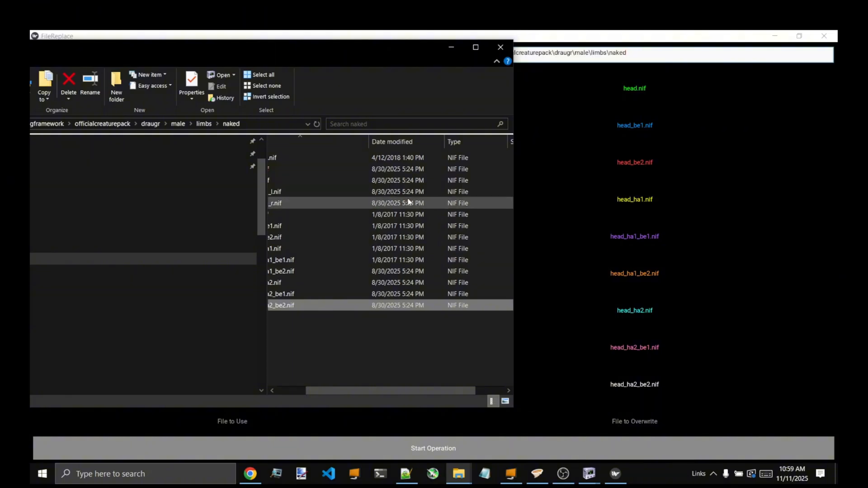
- Move the naked folder window aside, bring up the FoD folder and assign bloodyskull.nif as the file to use in the yellow and white rows
left_click_drag(400, 41, 730, 467)
left_click(465, 473)
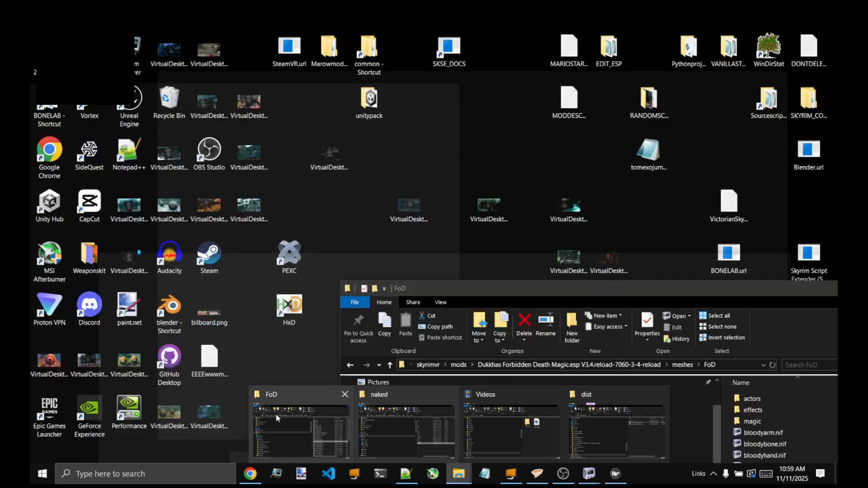
left_click(276, 414)
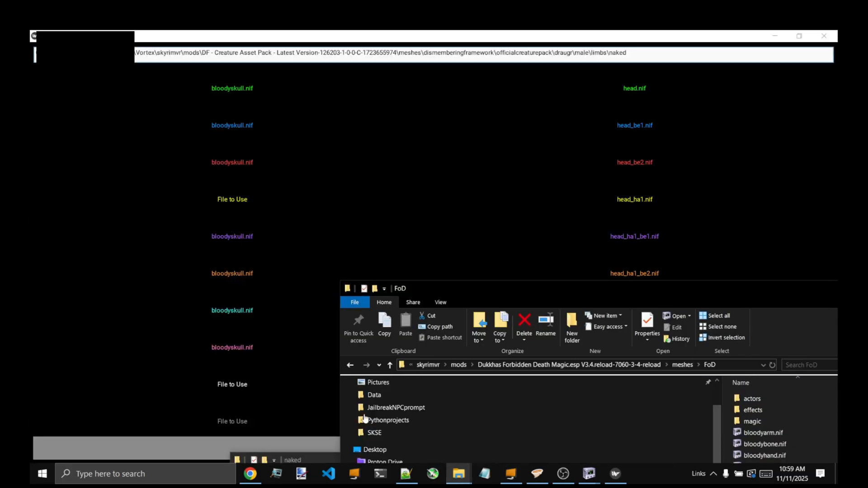
left_click(251, 194)
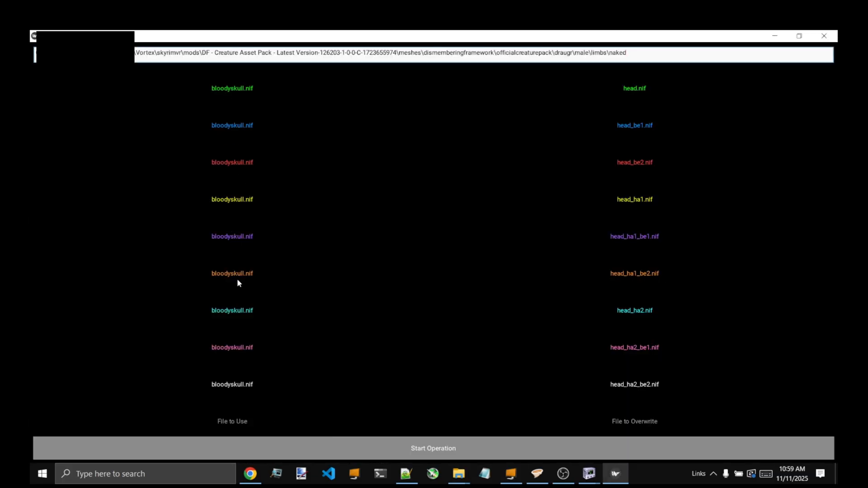
- Run the replacement of the nine head meshes and bring up the naked folder to review the files
left_click(441, 450)
left_click(500, 448)
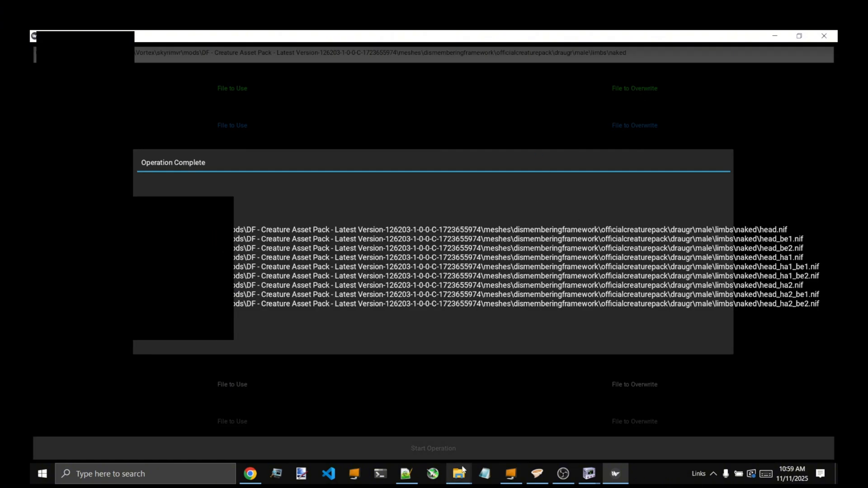
mouse_move(459, 473)
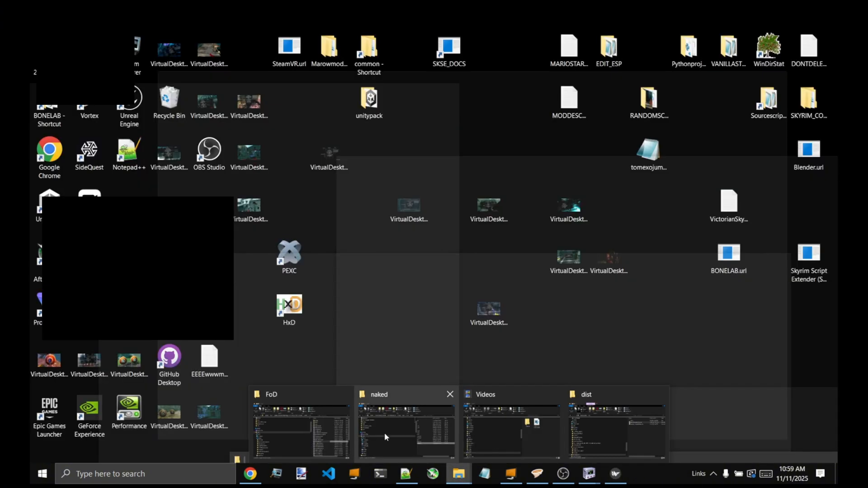
left_click(384, 436)
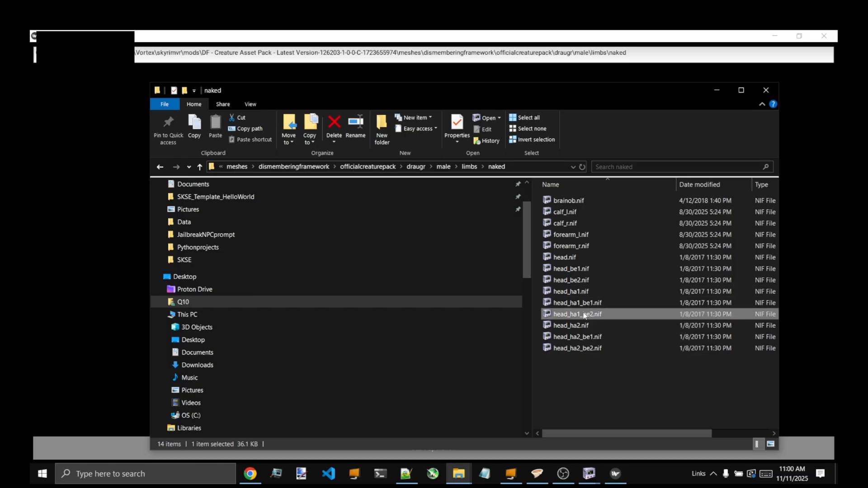
- Compare the head_be2.nif and head_ha1_be2.nif models side by side in NifSkope, closing the head_ha1_be2.nif window when done
left_click(589, 474)
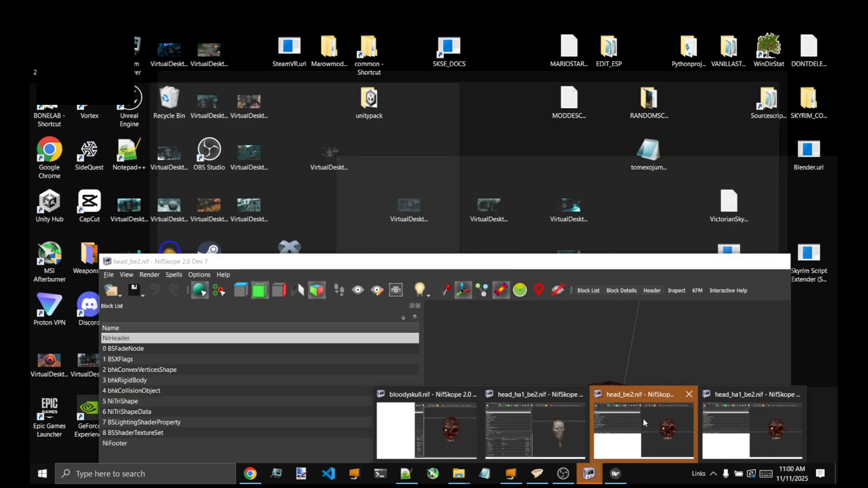
left_click(643, 419)
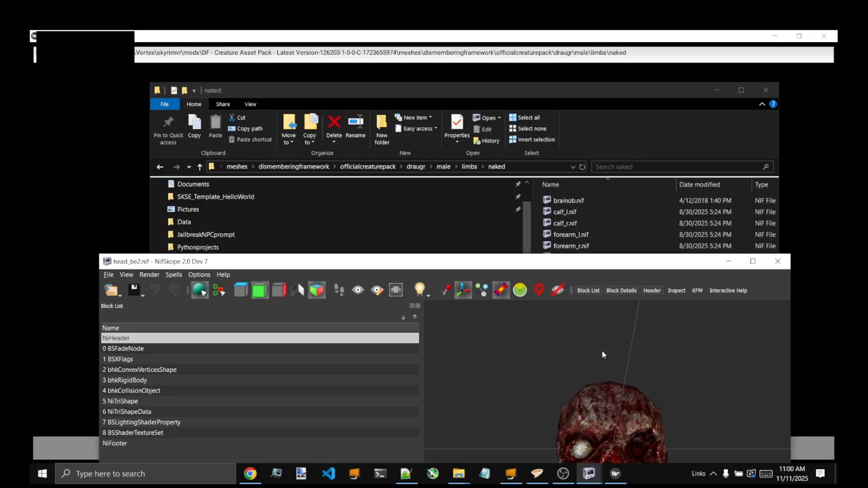
left_click_drag(570, 265, 634, 133)
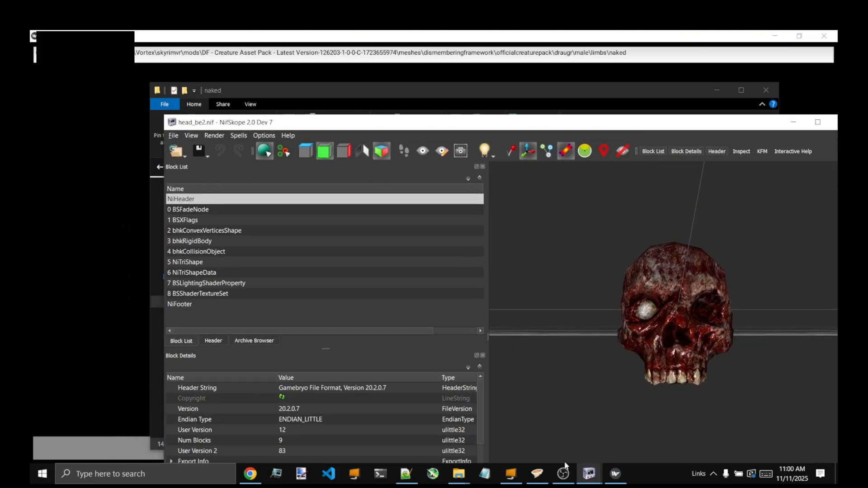
left_click(590, 473)
left_click(524, 430)
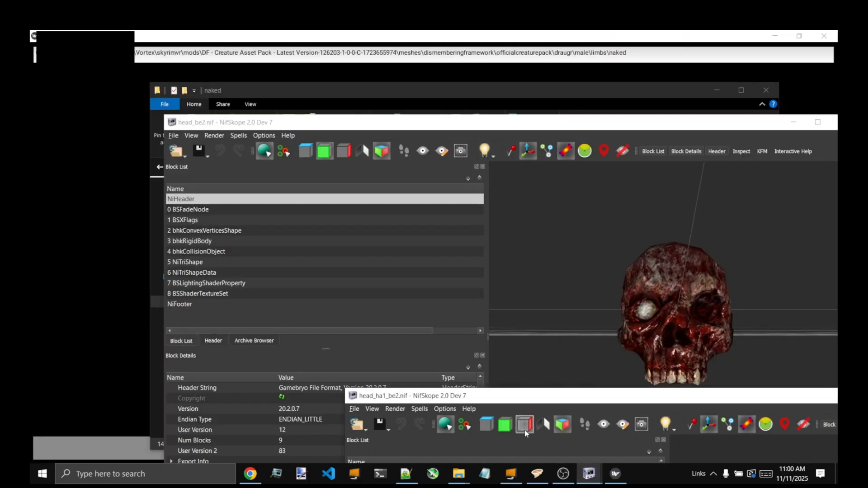
left_click_drag(541, 396, 31, 79)
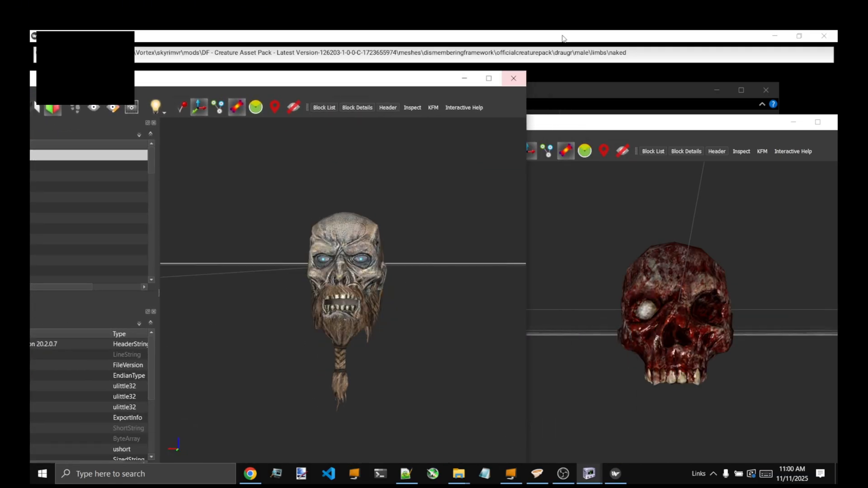
left_click(514, 78)
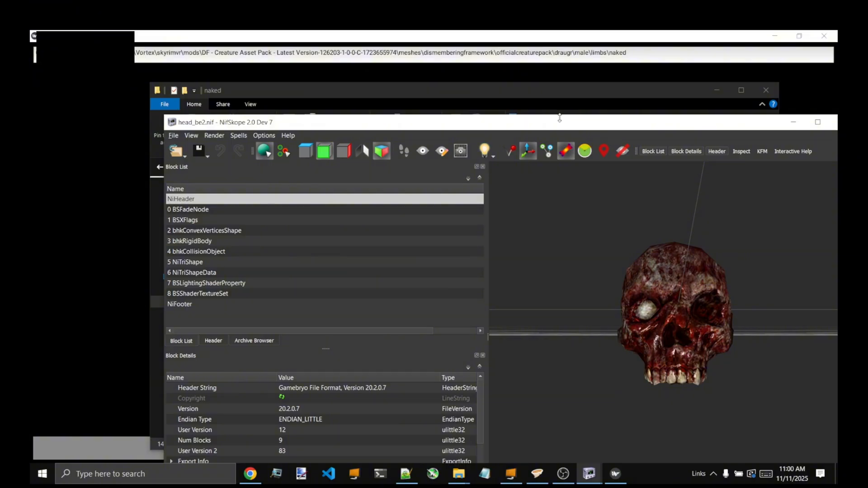
left_click_drag(560, 118, 327, 118)
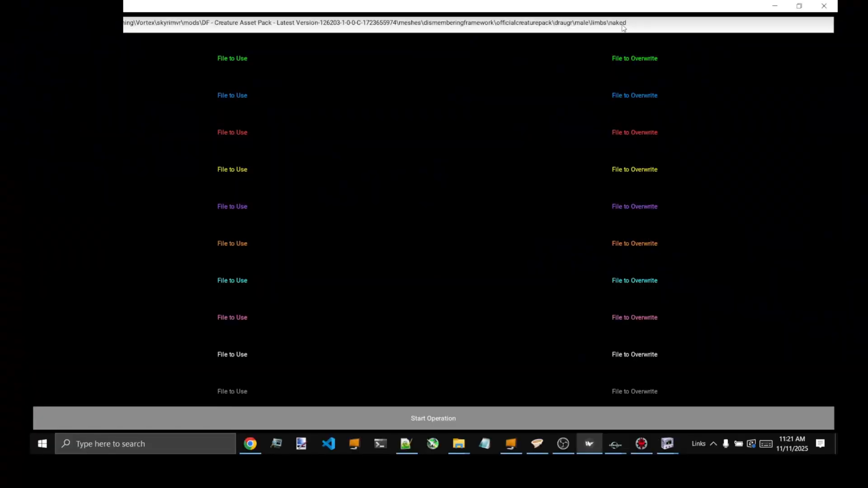
- Set FileReplace's folder path to the EssentialVrModsV1\meshes\clutter\floral directory and bring up the floral folder window
triple_click(786, 29)
key("ctrl+v")
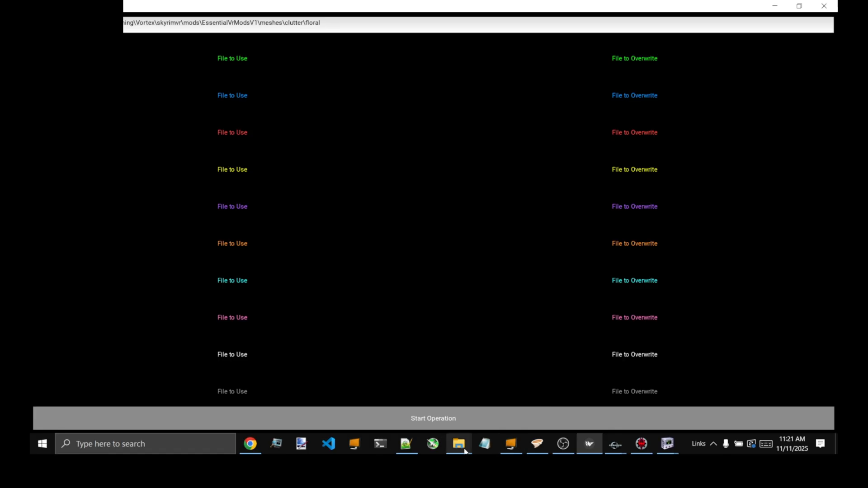
mouse_move(459, 444)
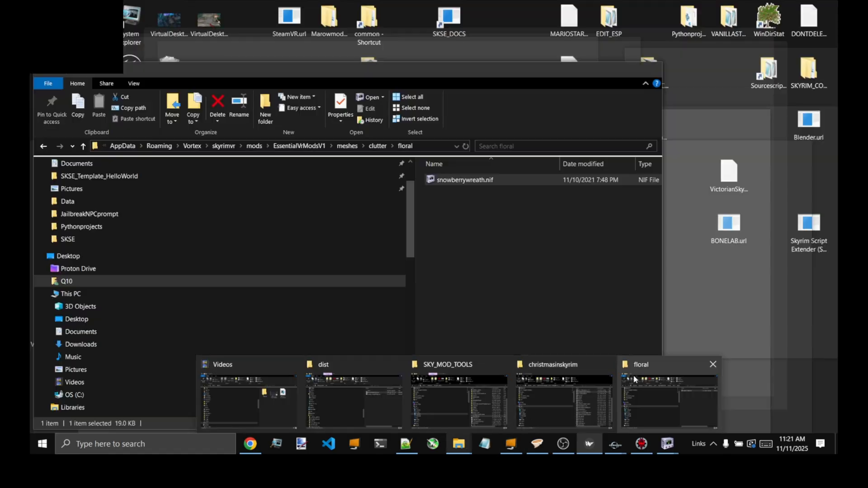
left_click(634, 379)
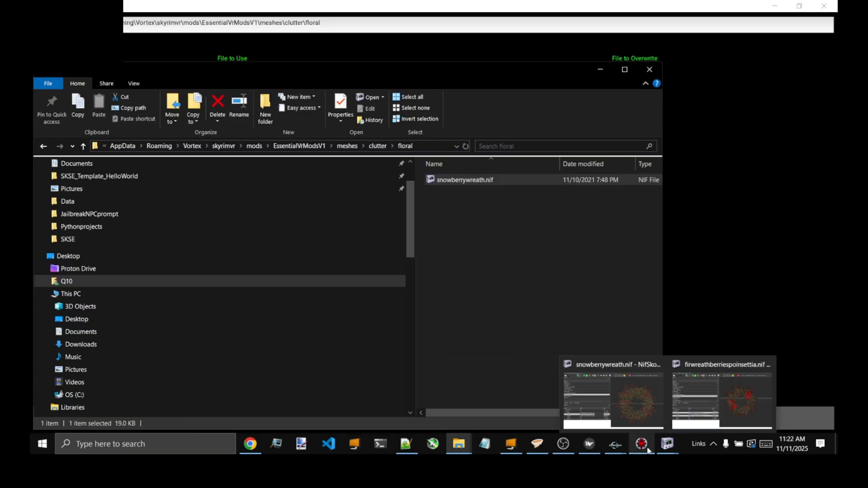
- Switch to the Creation Kit and examine the wreaths on the WhiterunHouseGrayMane wall, moving Cell View aside and selecting one wreath
mouse_move(616, 447)
left_click(673, 389)
scroll(580, 248, "down", 3)
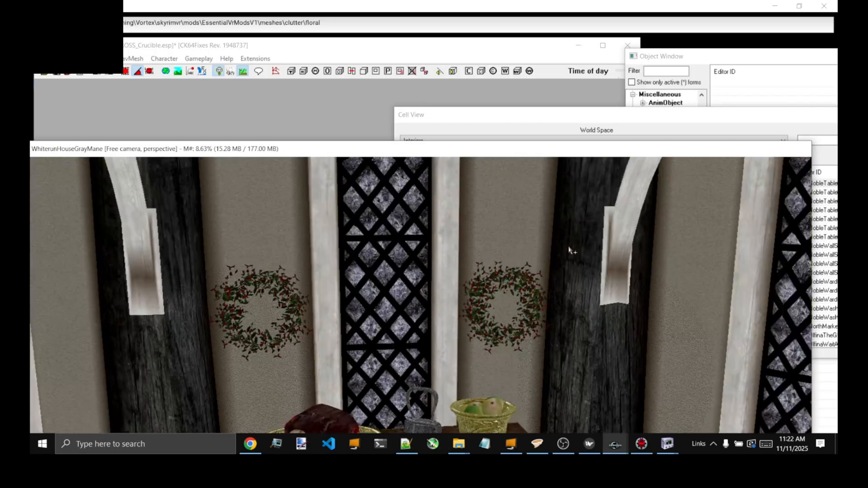
scroll(540, 251, "up", 4)
scroll(532, 249, "down", 2)
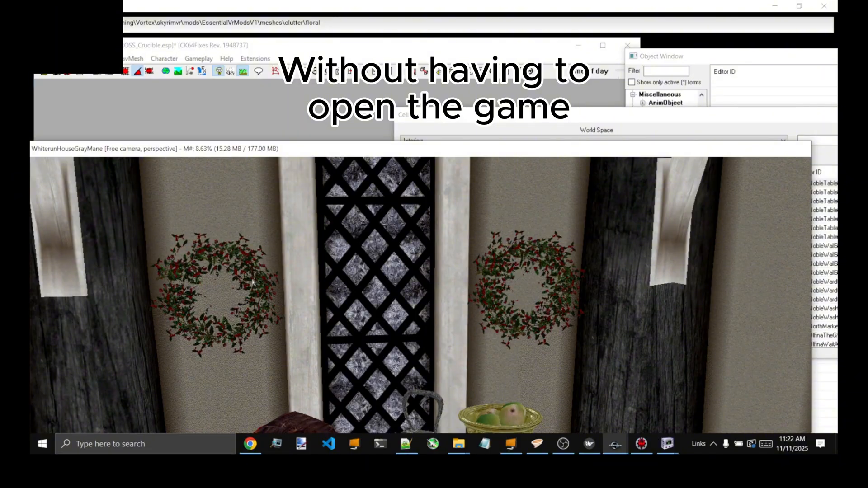
left_click_drag(557, 116, 782, 97)
scroll(489, 296, "up", 3)
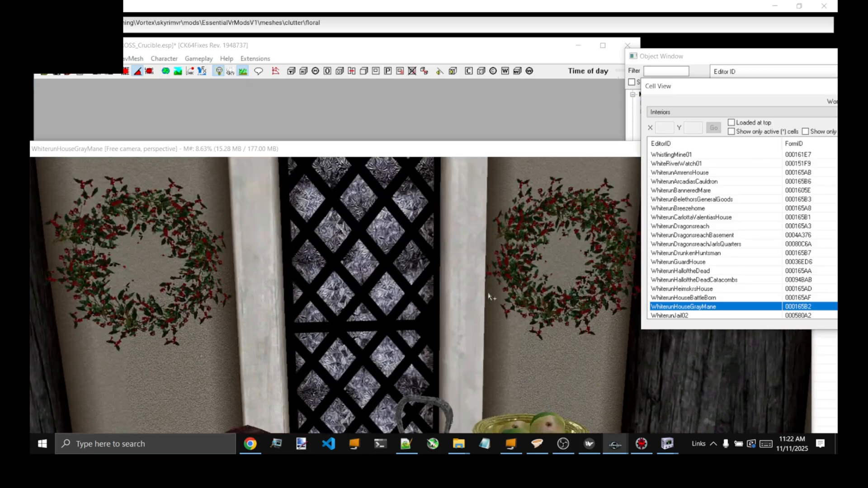
scroll(248, 236, "down", 3)
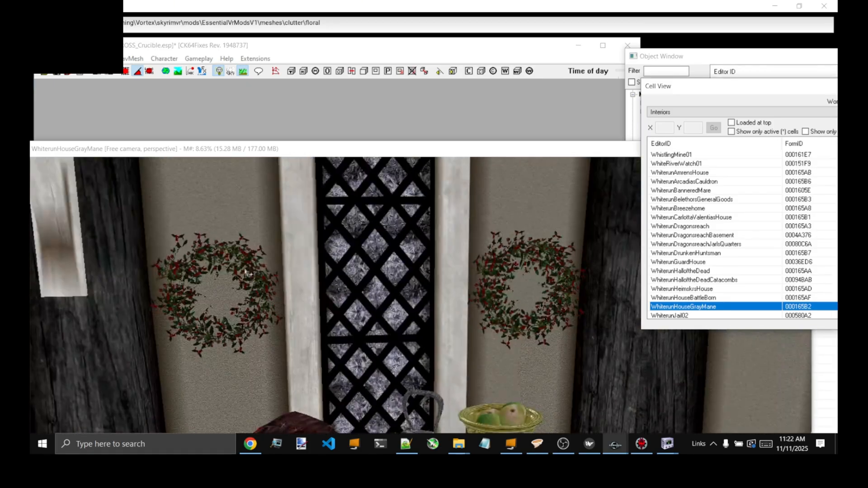
left_click(246, 270)
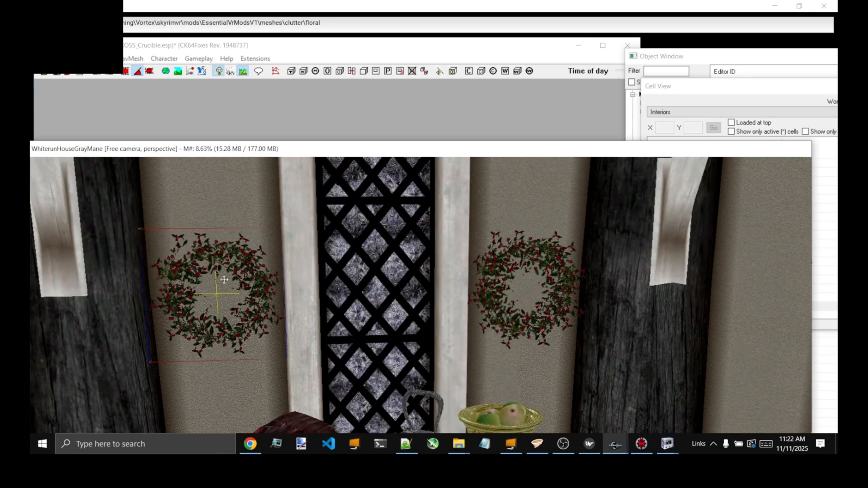
- Examine the replacement wreath model firwreathberriespoinsettia.nif up close in NifSkope
mouse_move(670, 445)
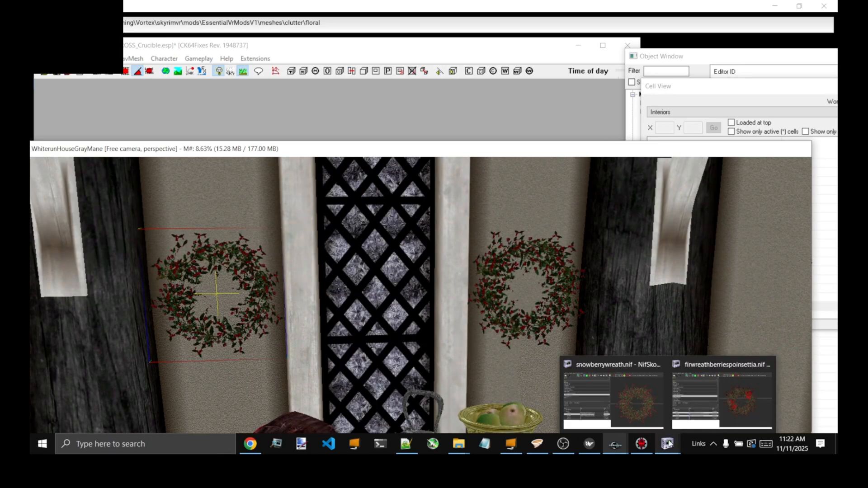
left_click(737, 375)
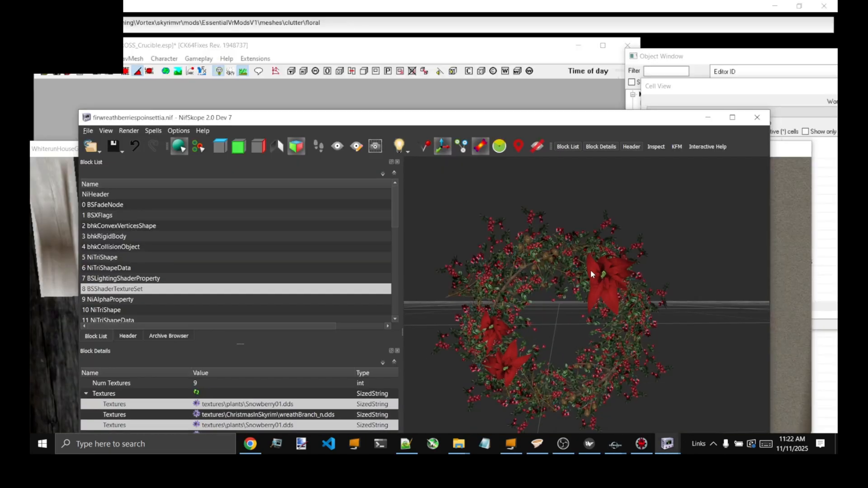
scroll(590, 270, "up", 1)
scroll(547, 278, "up", 1)
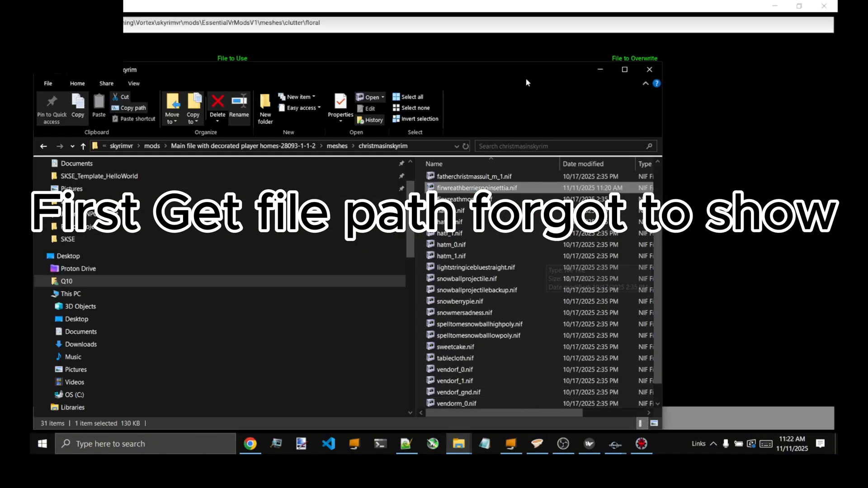
- Move the christmasinskyrim folder window aside and assign firwreathberriespoinsettia.nif as the green row's file to use in FileReplace
left_click_drag(432, 81, 611, 51)
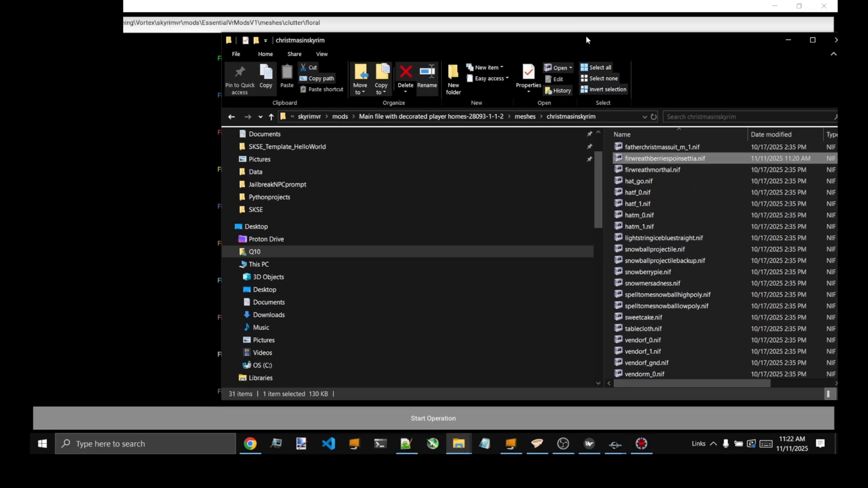
left_click_drag(585, 36, 685, 25)
left_click_drag(734, 151, 241, 63)
left_click(148, 94)
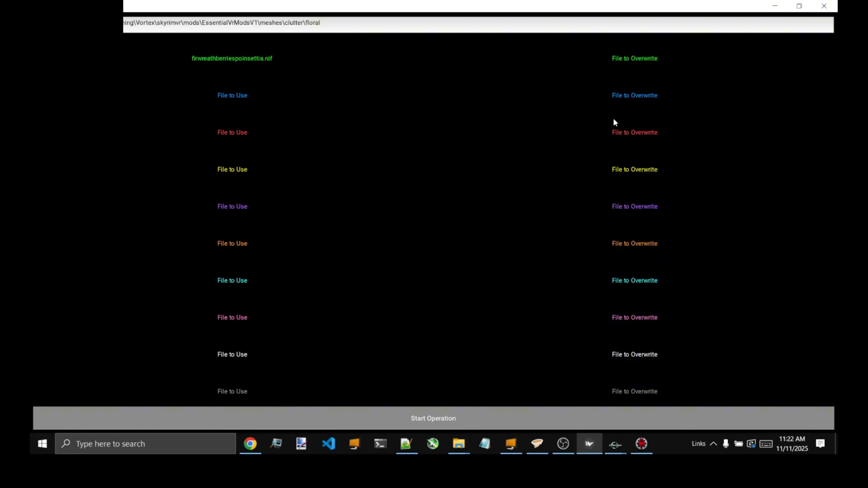
- Bring up the floral folder window and assign snowberrywreath.nif as the green row's file to overwrite
left_click(459, 445)
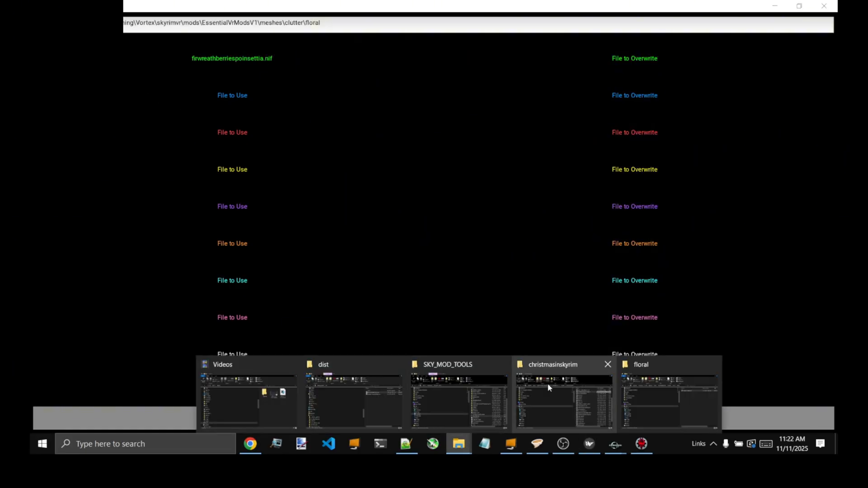
mouse_move(548, 387)
left_click(635, 384)
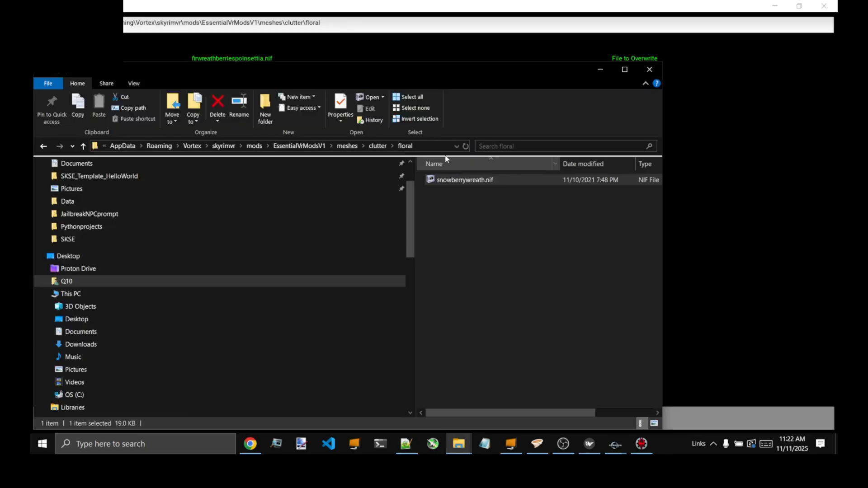
left_click_drag(650, 65, 647, 58)
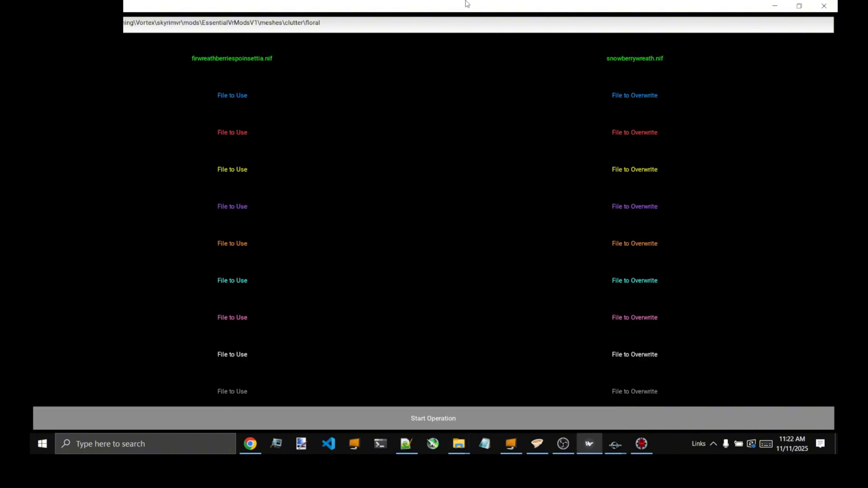
- Return to FileReplace and run the replacement of snowberrywreath.nif with firwreathberriespoinsettia.nif
left_click(465, 4)
left_click(623, 427)
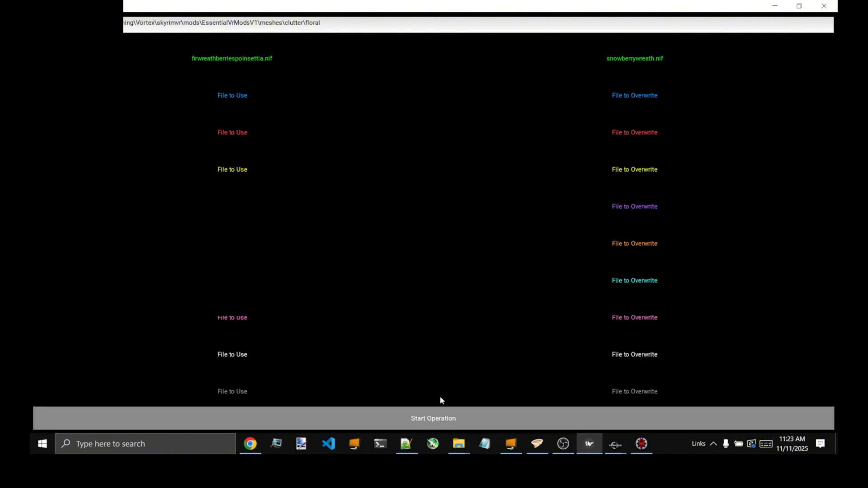
left_click(430, 417)
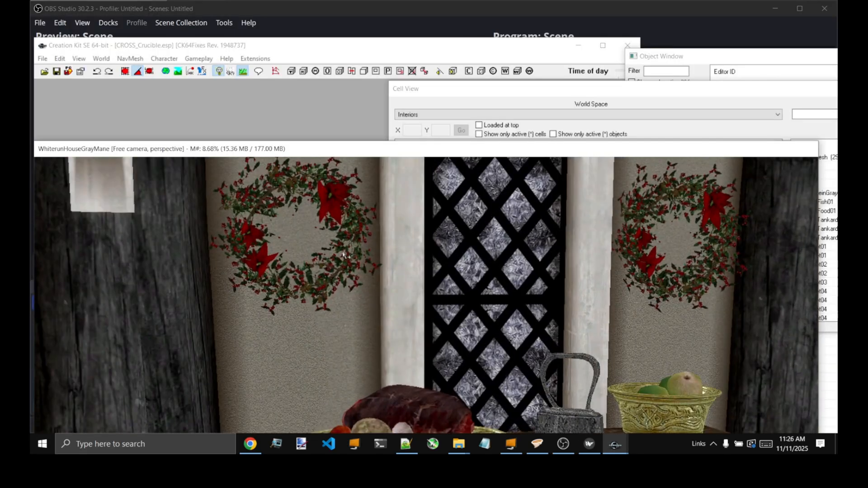
- Examine the replaced wreaths from several angles in the Creation Kit's WhiterunHouseGrayMane view and switch back to FileReplace
scroll(374, 238, "up", 2)
left_click(357, 237)
middle_click_drag(357, 238, 429, 239, "shift")
middle_click_drag(480, 210, 407, 227, "shift")
left_click(583, 445)
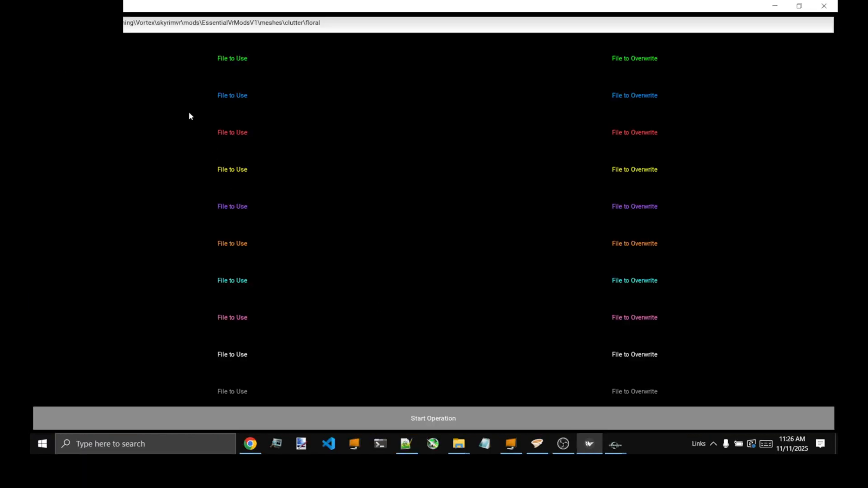